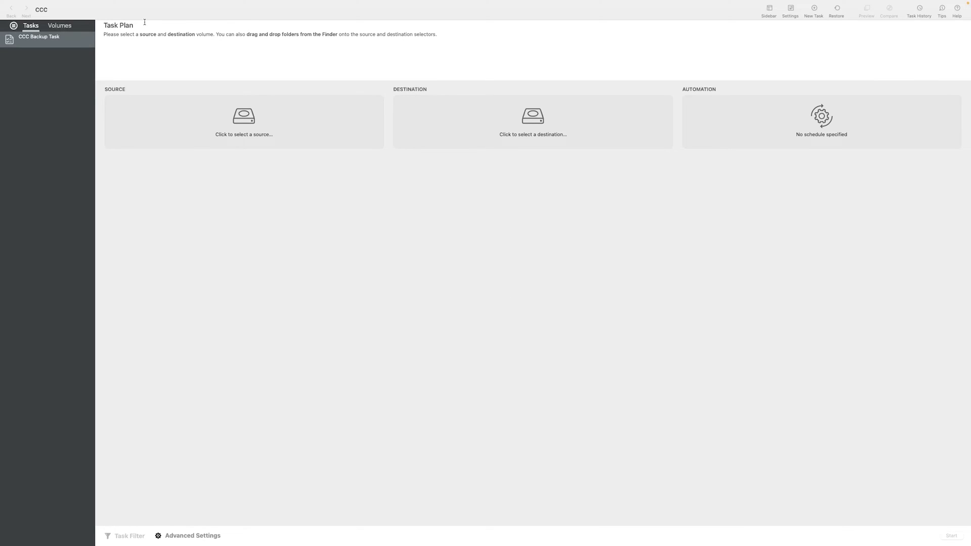
# - Look up Carbon Copy Cloner's version information, then close it
pyautogui.moveTo(70, 2)
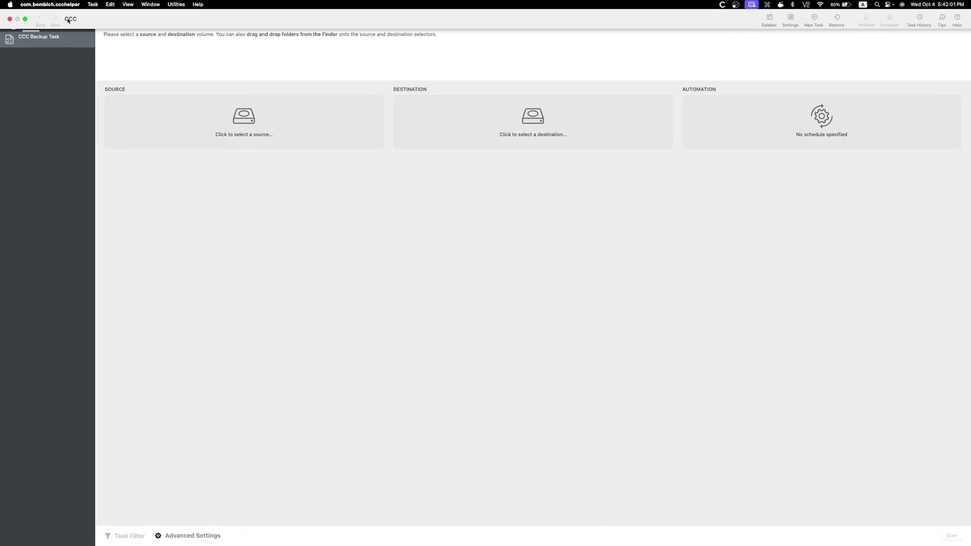
pyautogui.click(10, 5)
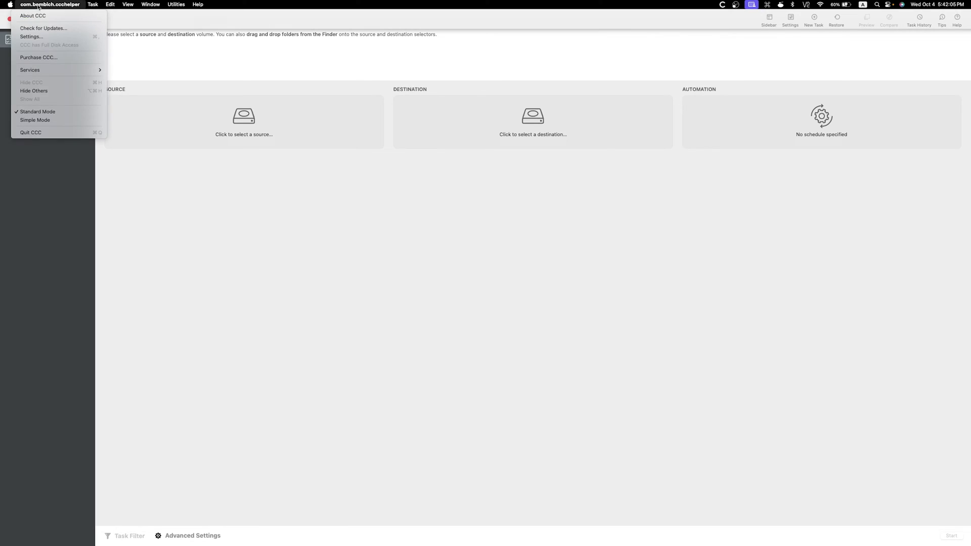
pyautogui.click(36, 13)
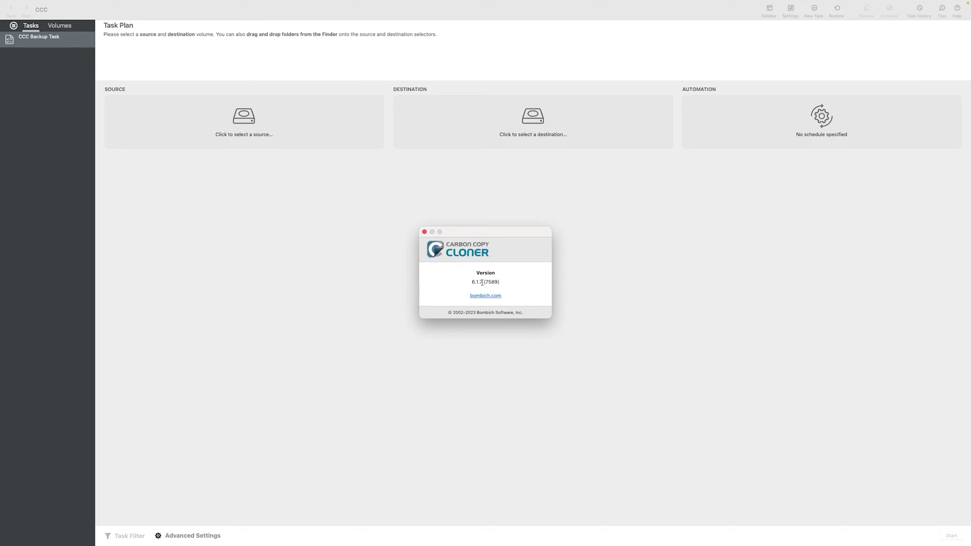
pyautogui.click(425, 232)
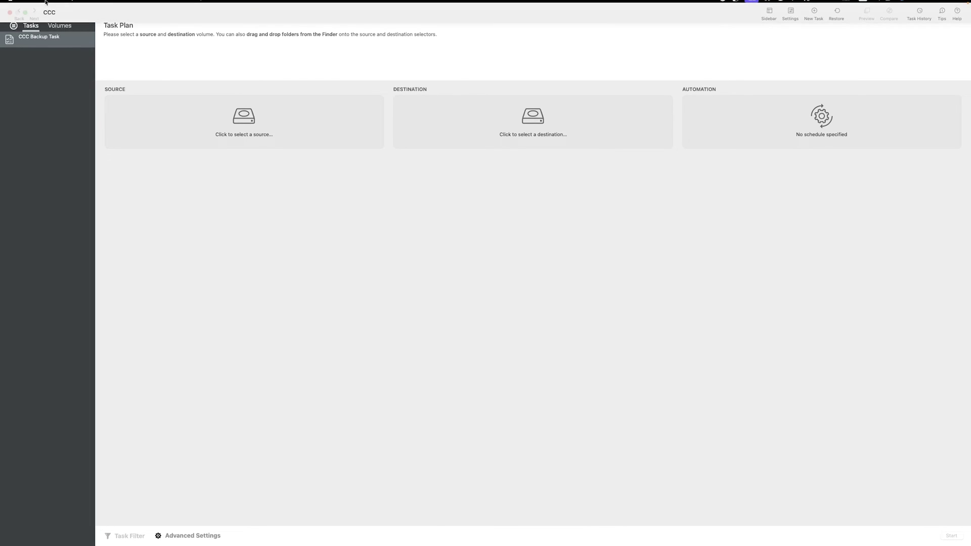
# - Check this Mac's system details, then make File Backup under Network Volumes the destination
pyautogui.click(10, 4)
pyautogui.click(17, 16)
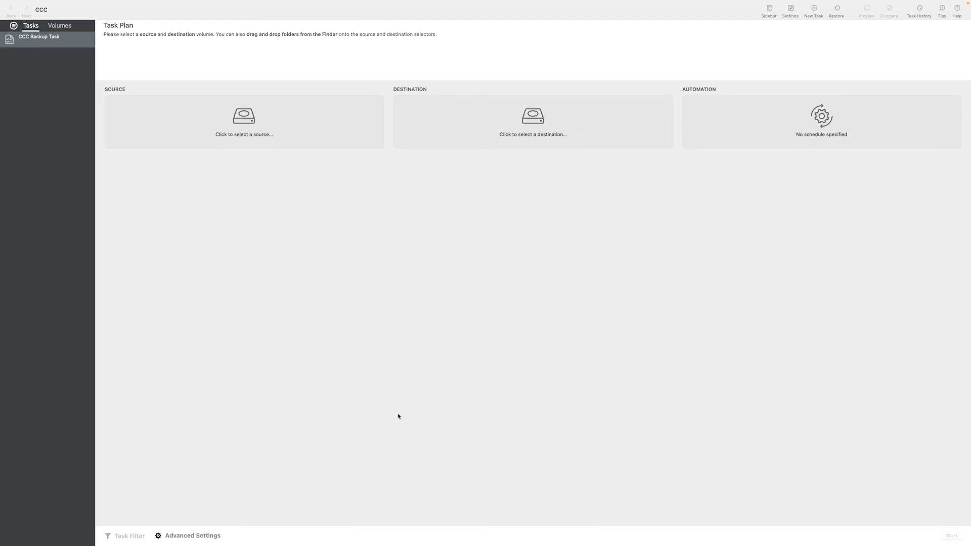
pyautogui.click(535, 112)
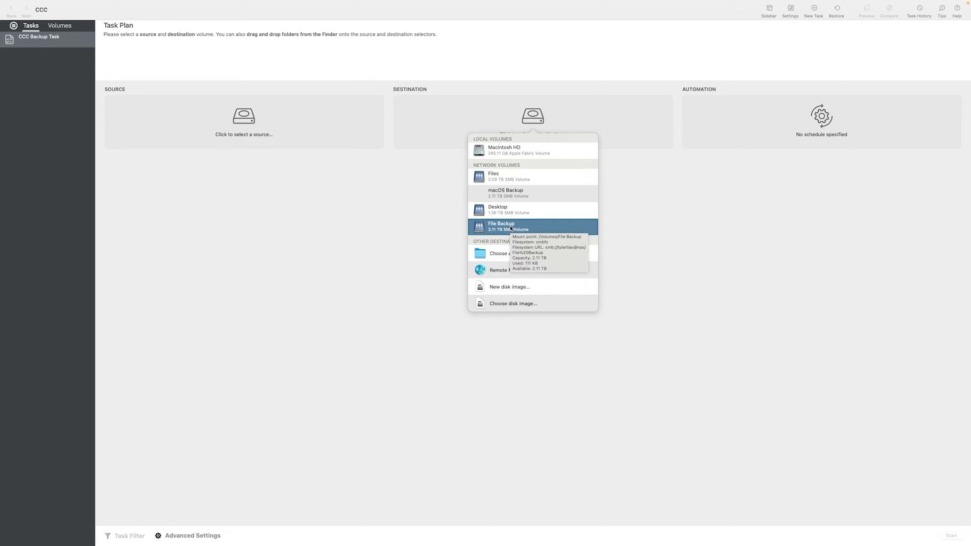
pyautogui.click(511, 228)
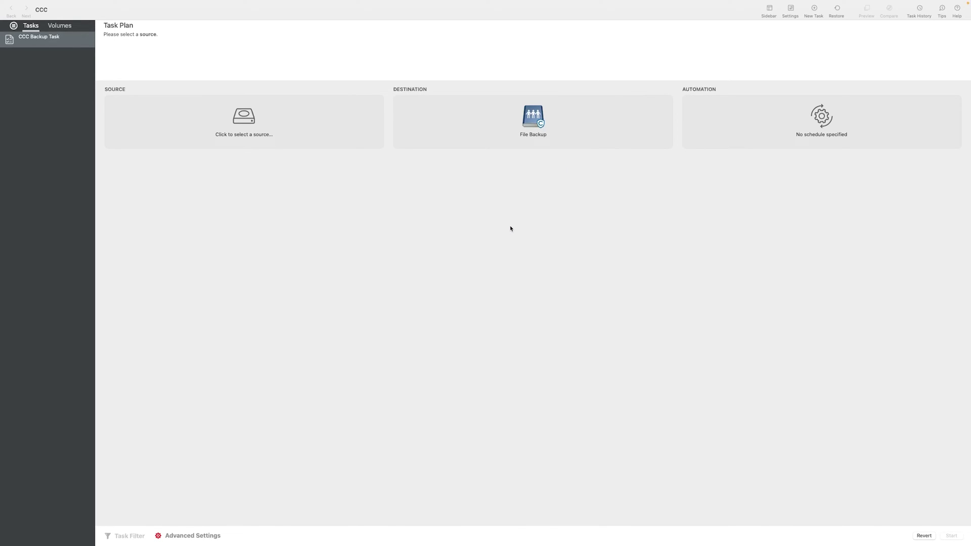
pyautogui.hotkey('ctrl', 'Up')
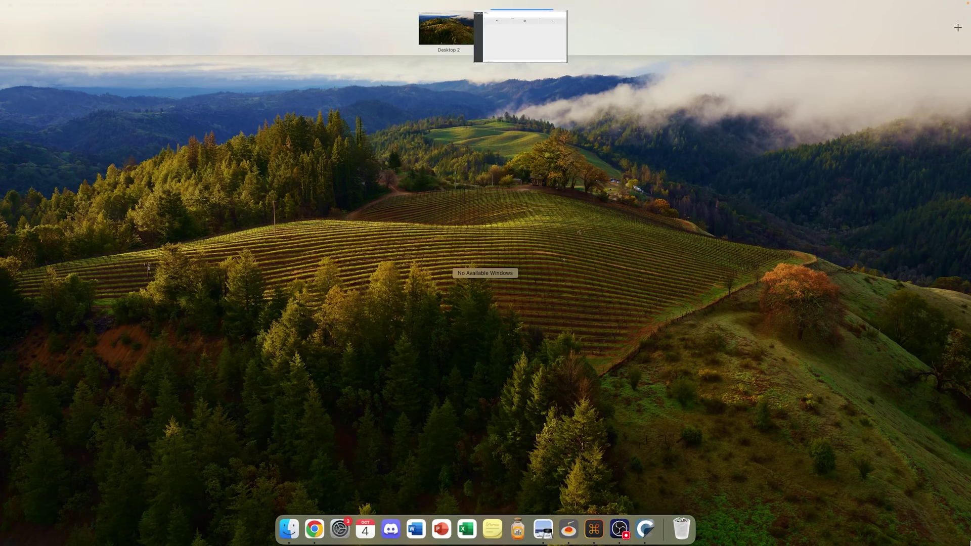
pyautogui.click(432, 28)
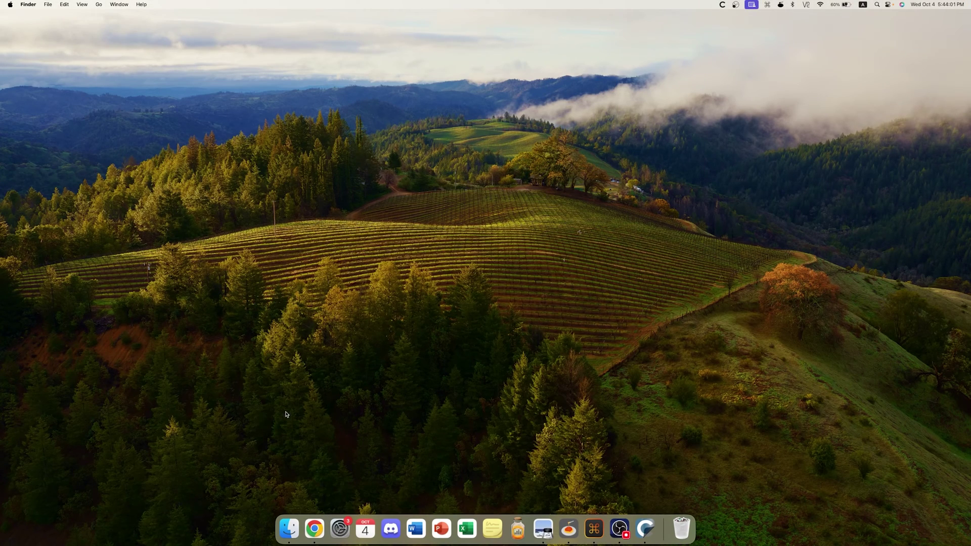
pyautogui.click(289, 528)
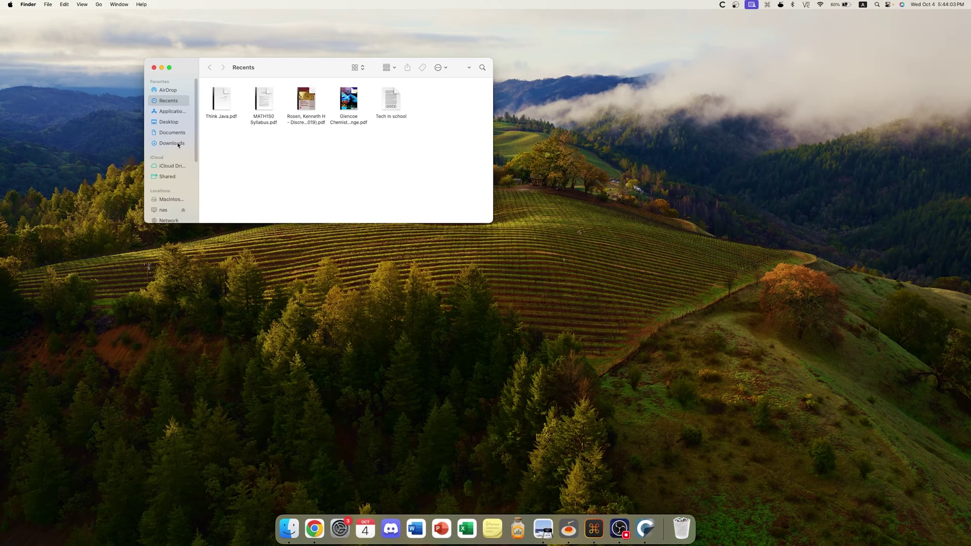
pyautogui.click(172, 144)
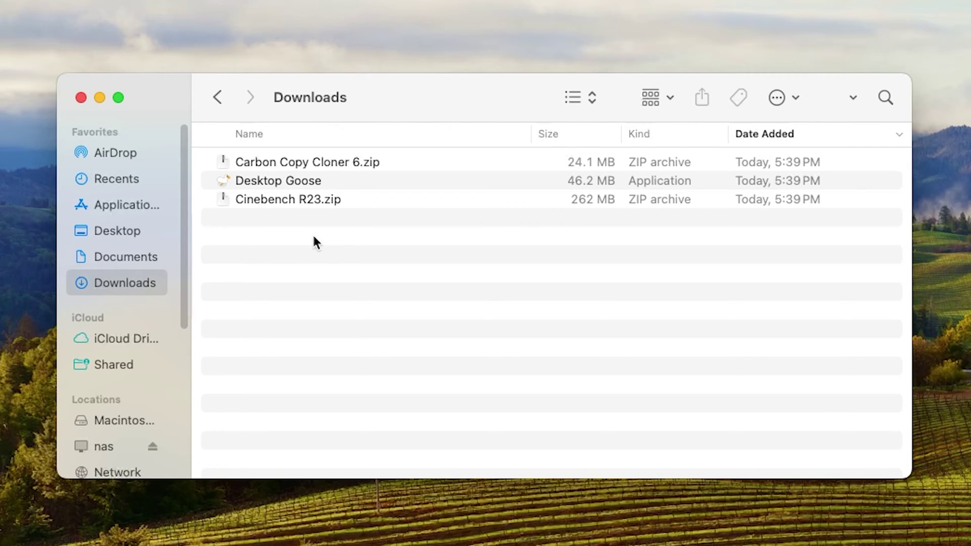
pyautogui.moveTo(313, 236); pyautogui.dragTo(287, 157)
pyautogui.click(401, 286)
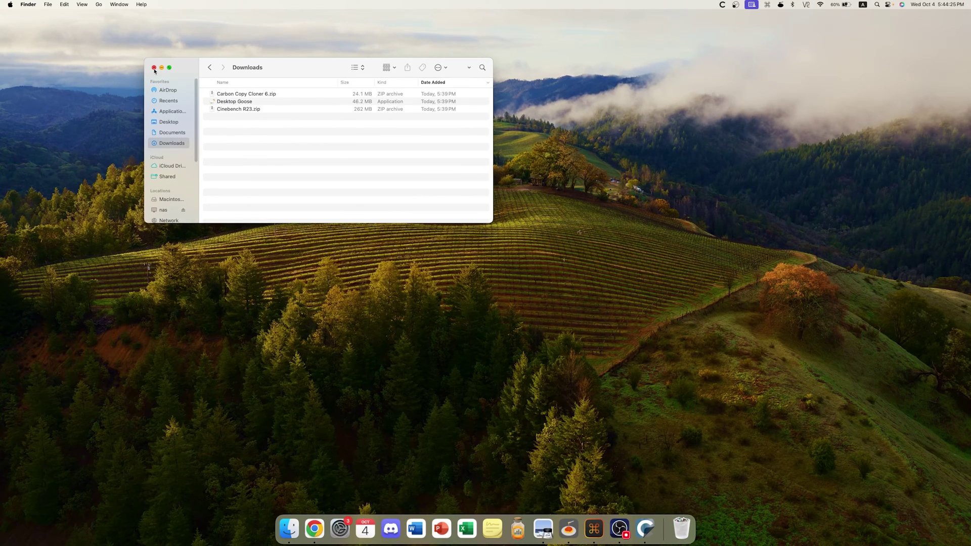
pyautogui.press('super+w')
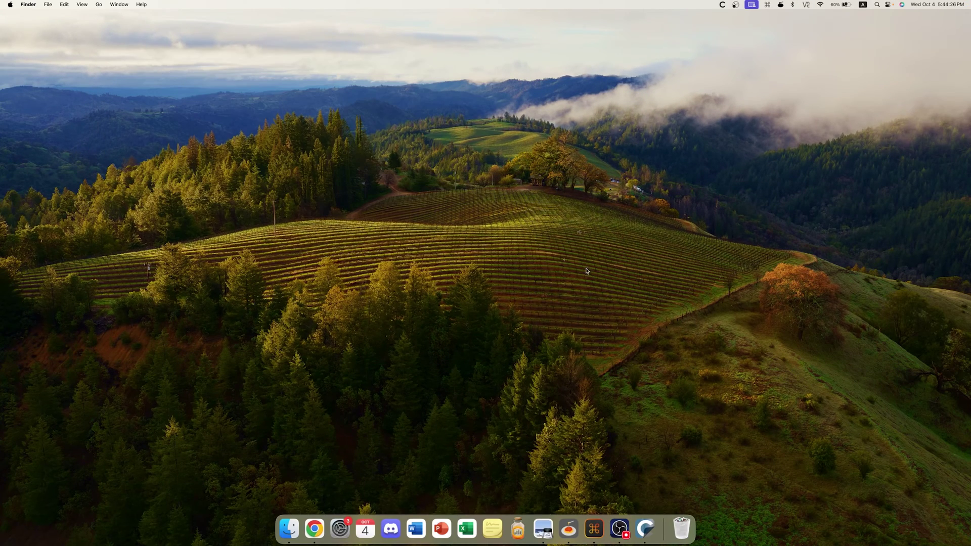
pyautogui.hotkey('ctrl', 'Up')
# - Back in Carbon Copy Cloner, choose the Downloads folder as the backup source
pyautogui.click(524, 21)
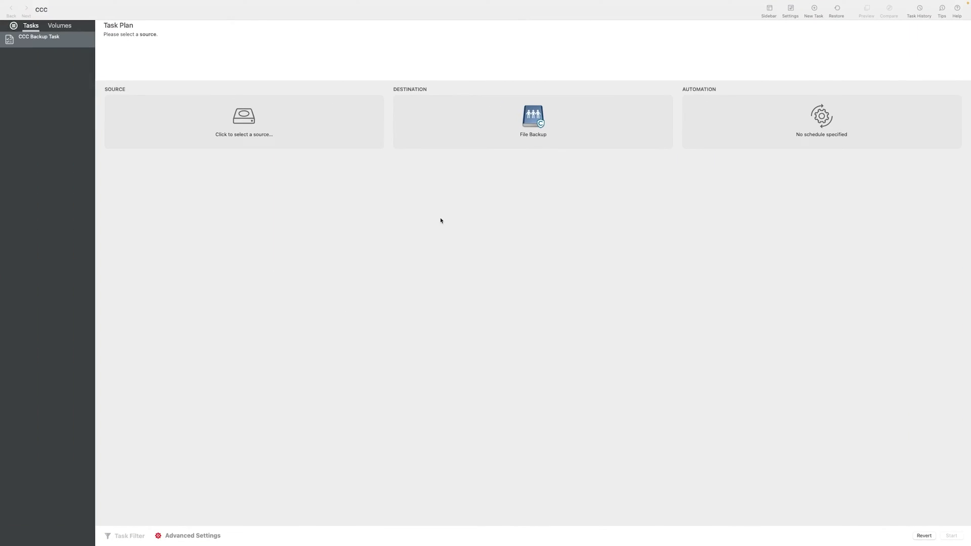
pyautogui.click(236, 119)
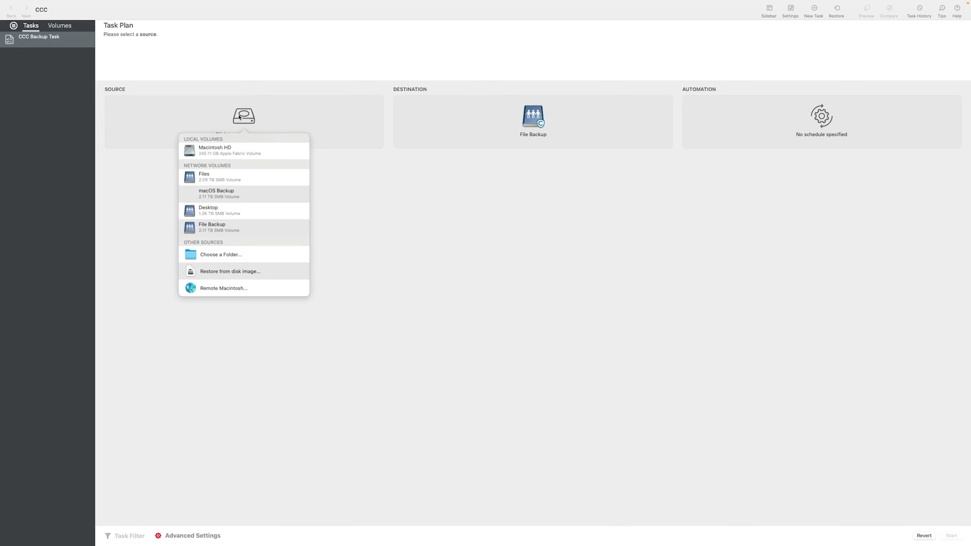
pyautogui.click(210, 255)
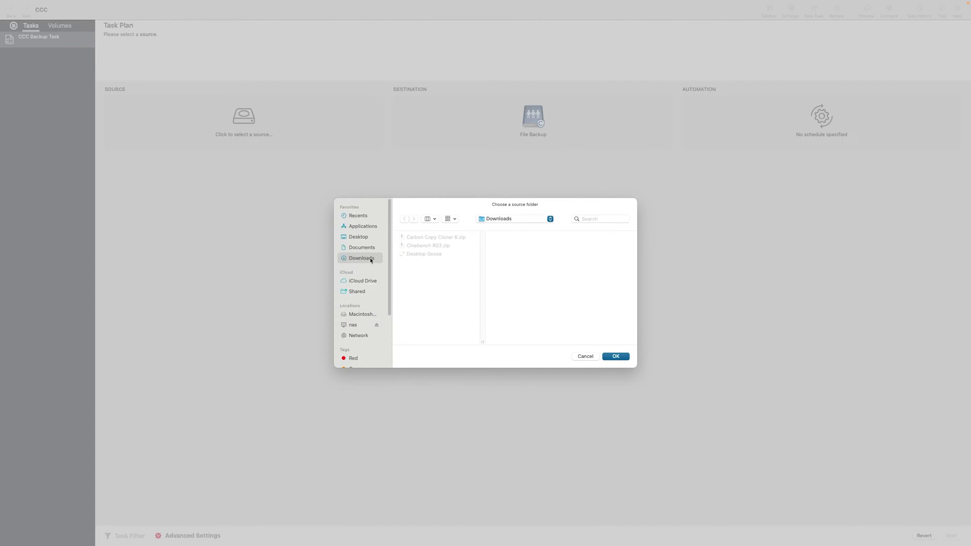
pyautogui.click(614, 356)
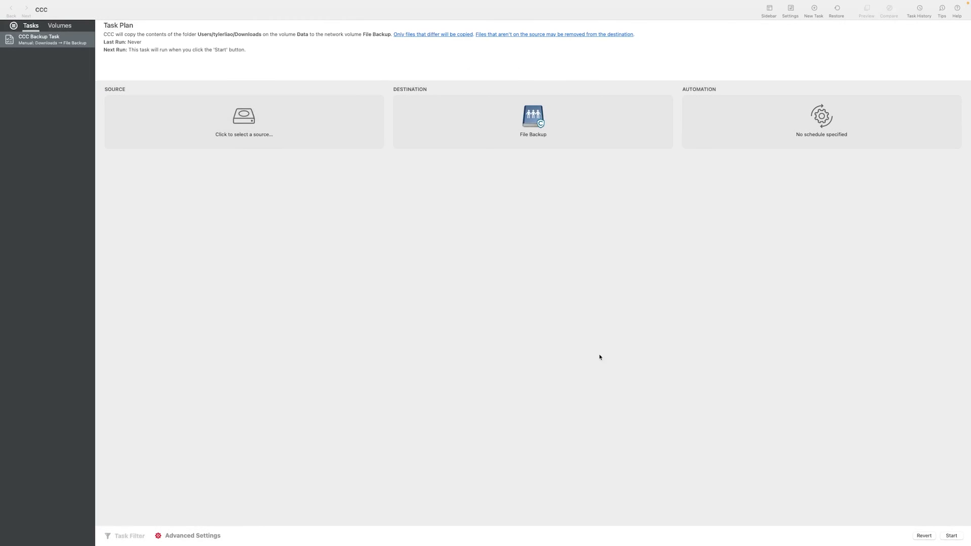
# - In Advanced Settings, keep SafetyNet pruning at 'When free space is less than' 25 GB
pyautogui.click(198, 538)
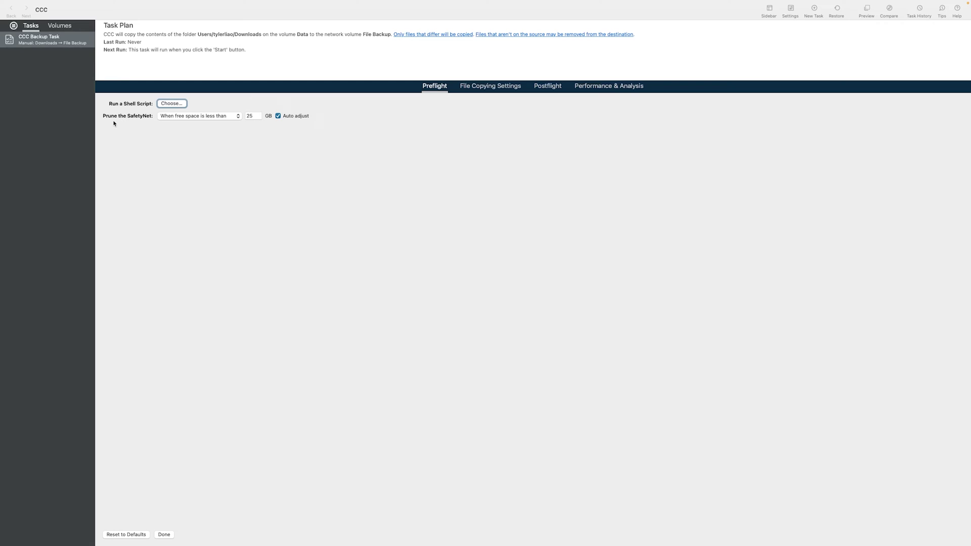
pyautogui.click(220, 117)
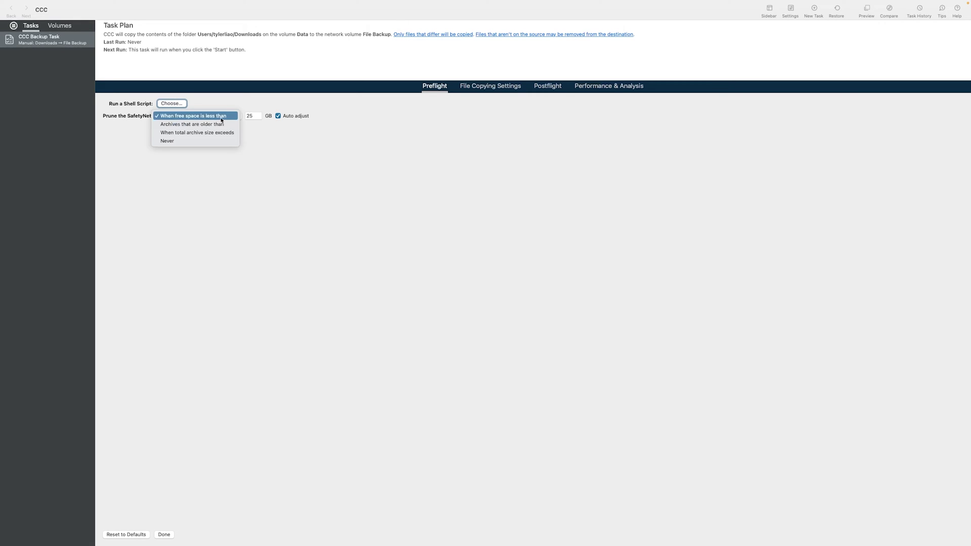
pyautogui.click(260, 149)
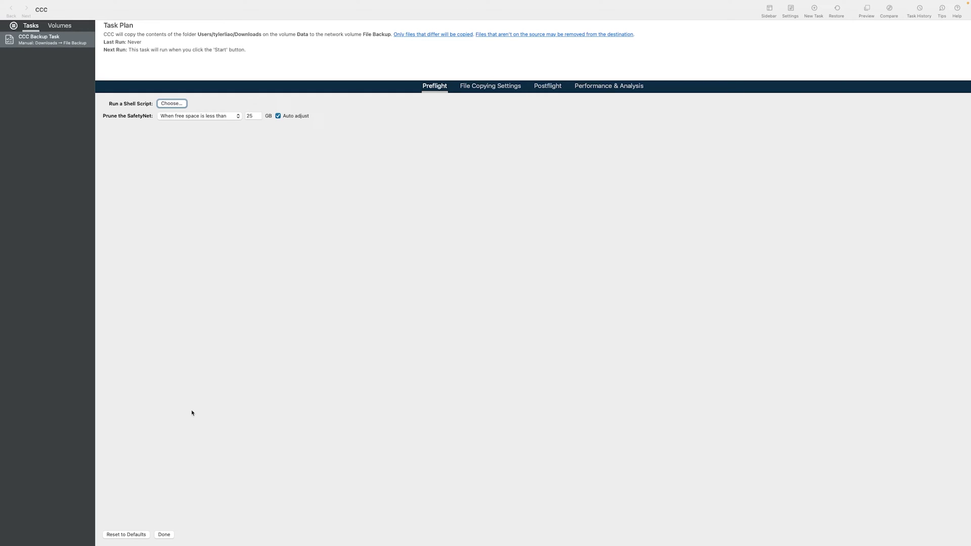
pyautogui.click(164, 534)
# - Confirm the task filter, run the backup, and dismiss the 56-file, 332.2 MB completion notice
pyautogui.click(130, 536)
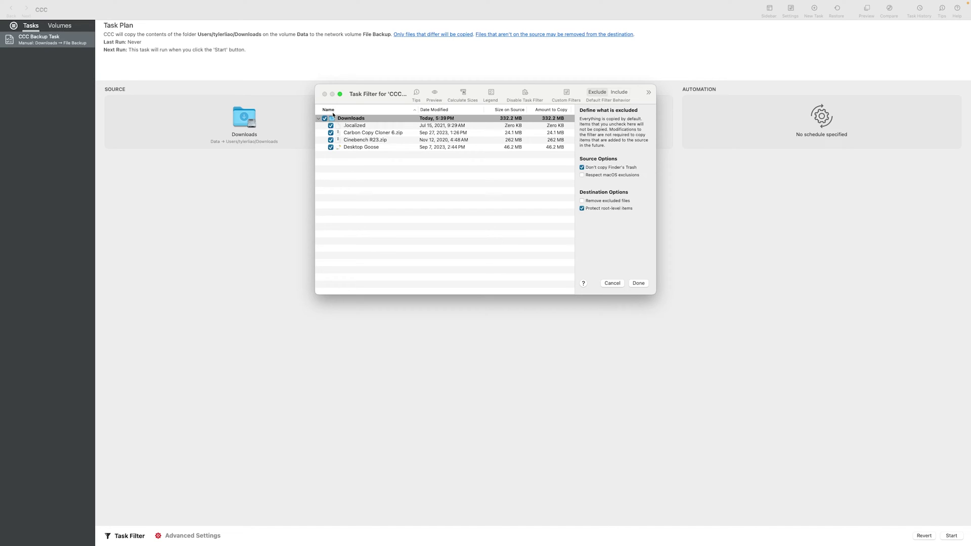
pyautogui.click(638, 283)
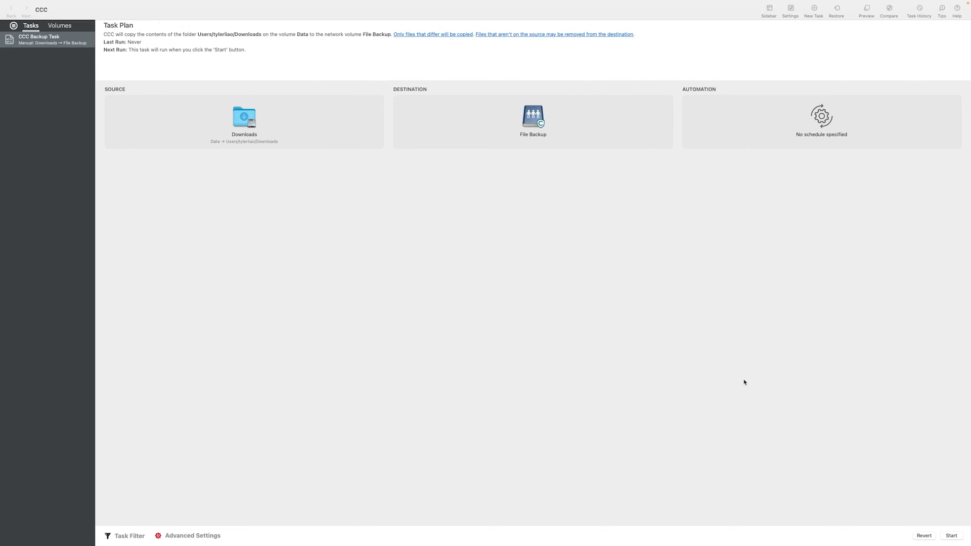
pyautogui.click(951, 536)
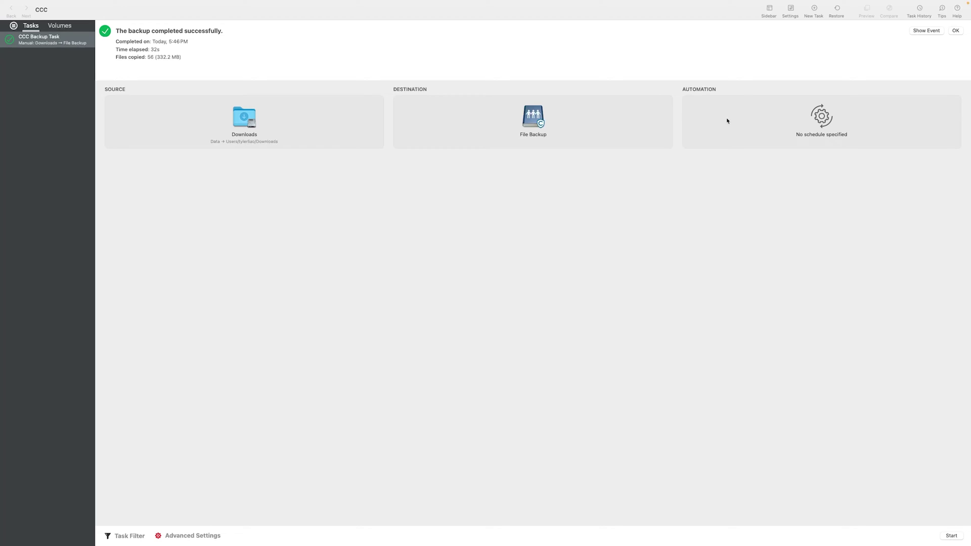
pyautogui.click(955, 31)
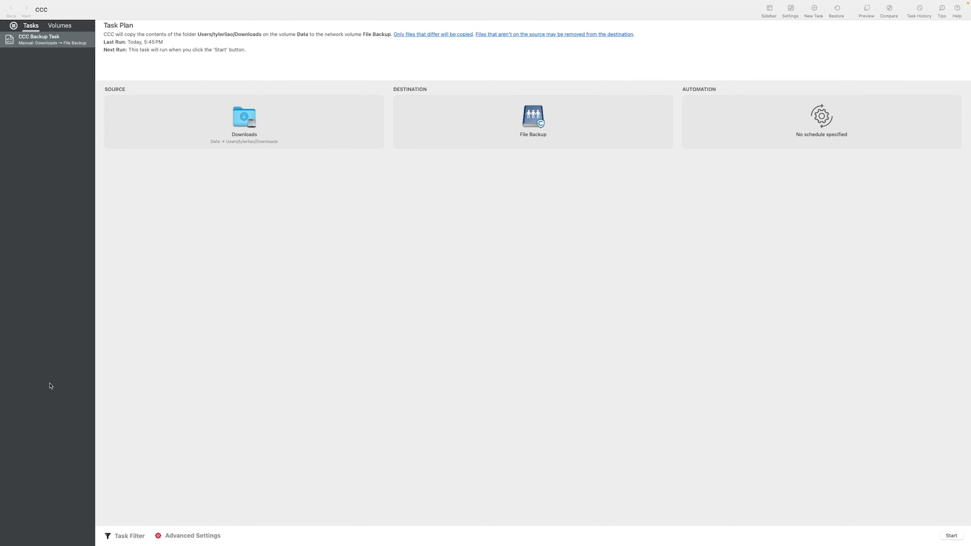
# - On Desktop 2, open Downloads from the Go menu and Quick Look it: 332.2 MB, 3 items
pyautogui.hotkey('ctrl', 'Up')
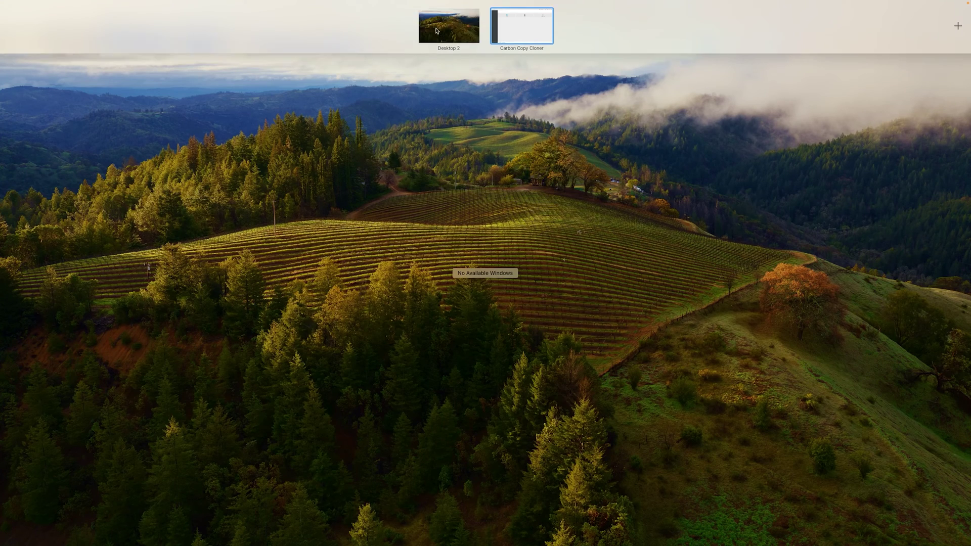
pyautogui.click(436, 31)
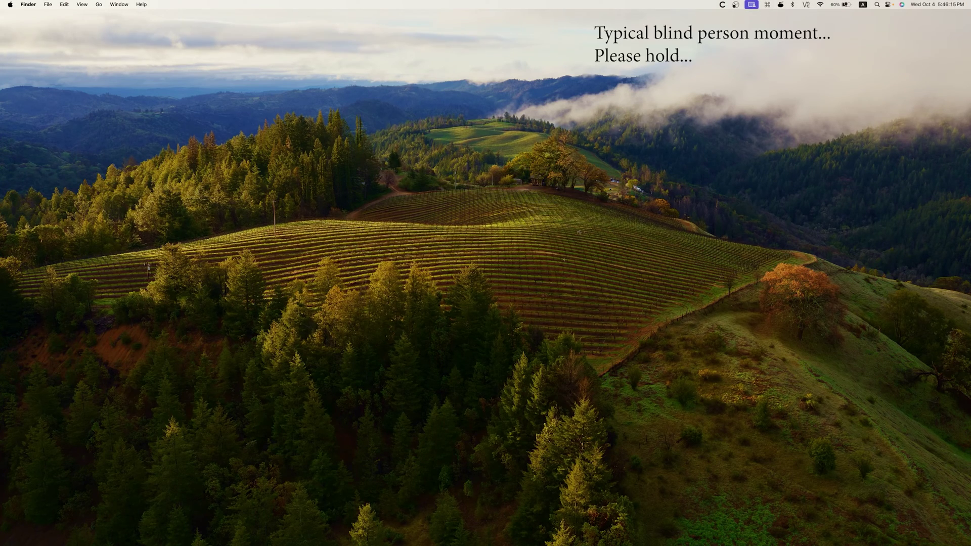
pyautogui.click(98, 4)
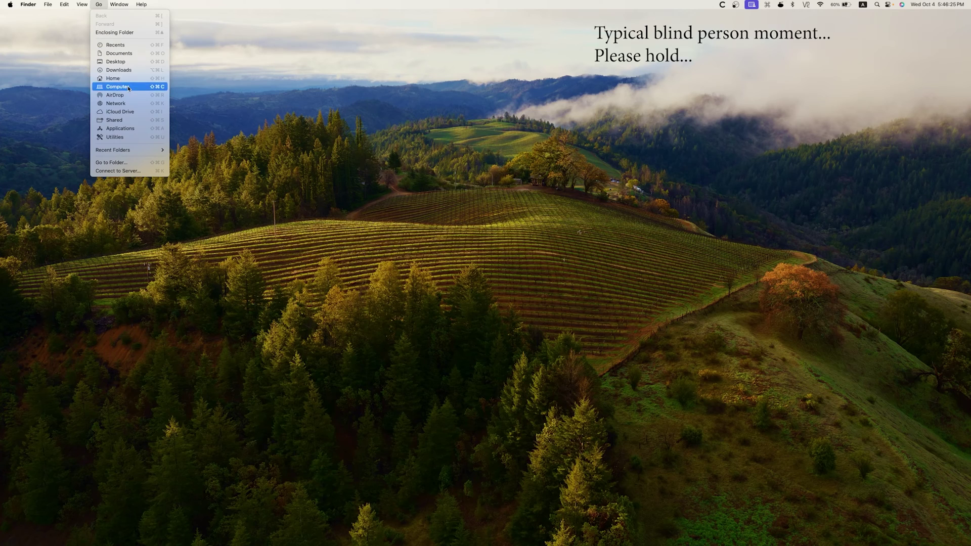
pyautogui.click(126, 70)
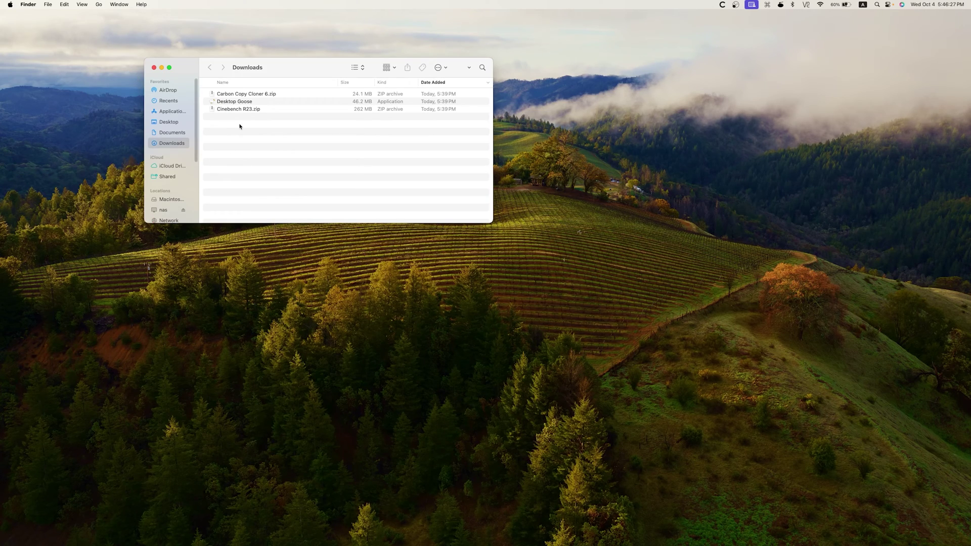
pyautogui.moveTo(239, 126); pyautogui.dragTo(238, 86)
pyautogui.click(223, 147)
pyautogui.press('space')
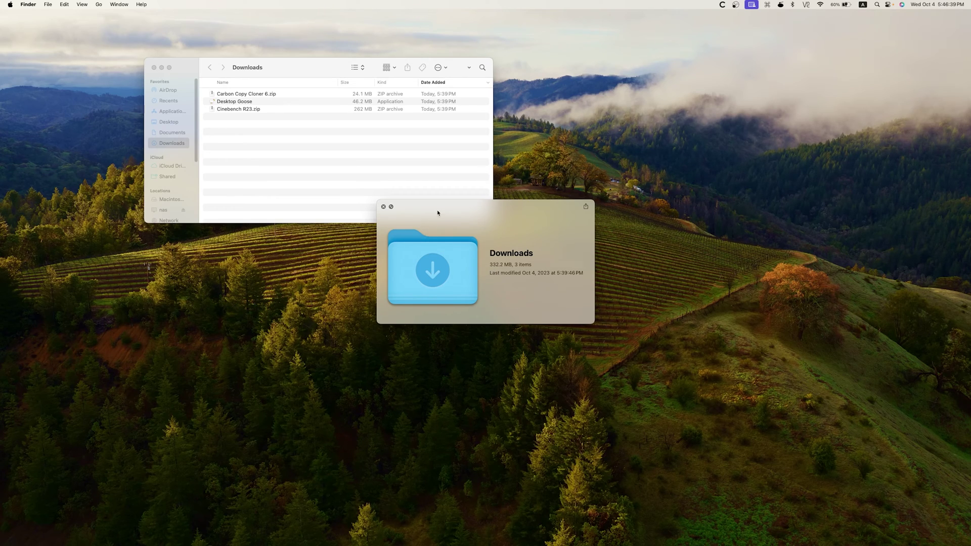
# - Open the nas server's File Backup share and Quick Look it to confirm the three copied files
pyautogui.press('space')
pyautogui.click(167, 210)
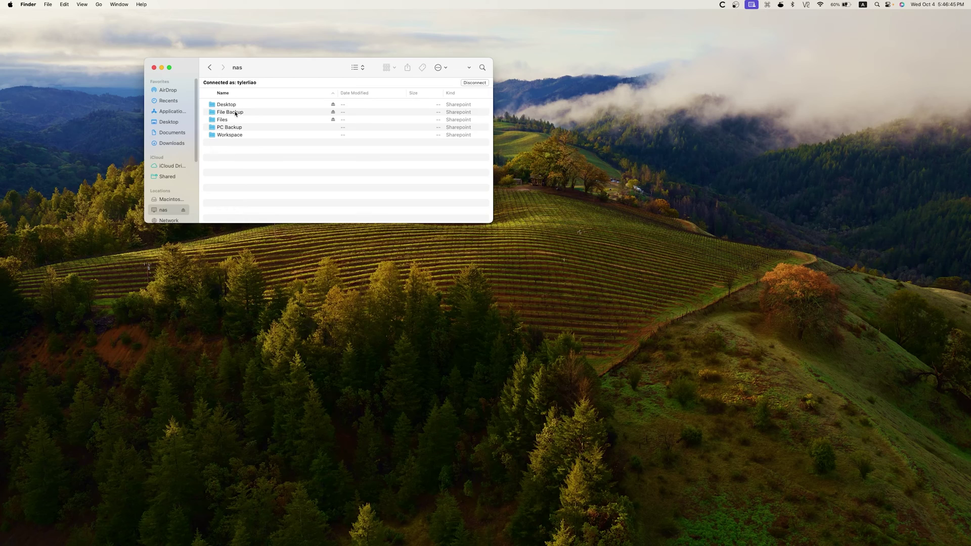
pyautogui.doubleClick(235, 112)
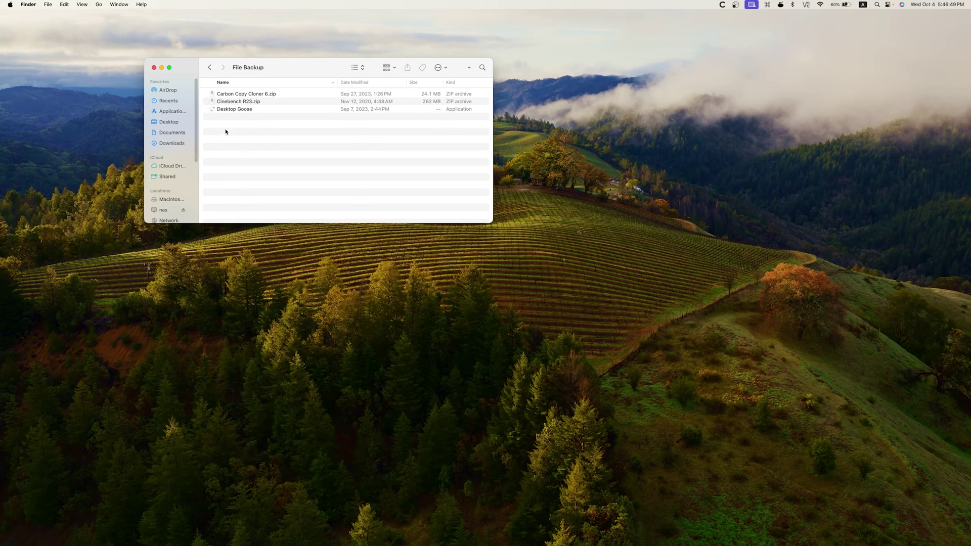
pyautogui.press('space')
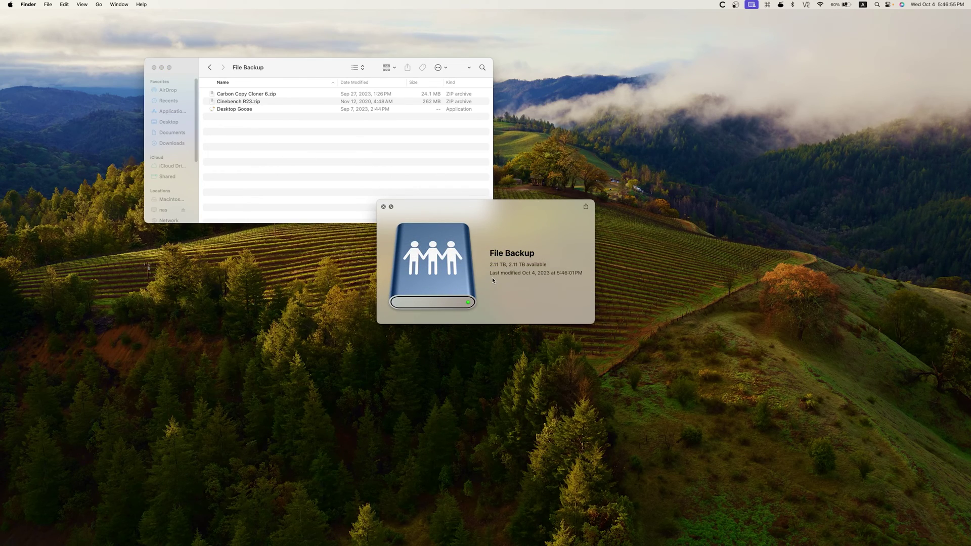
pyautogui.click(383, 207)
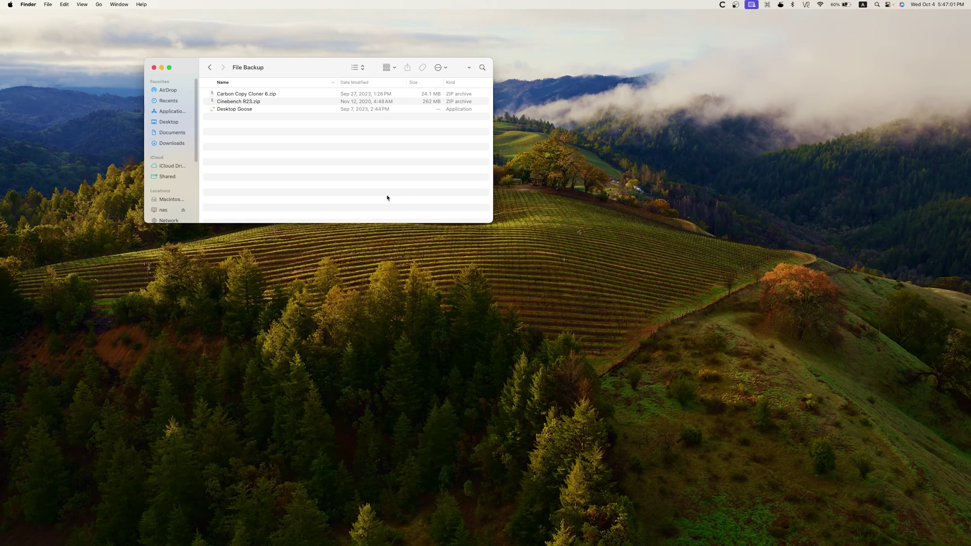
pyautogui.press('super+i')
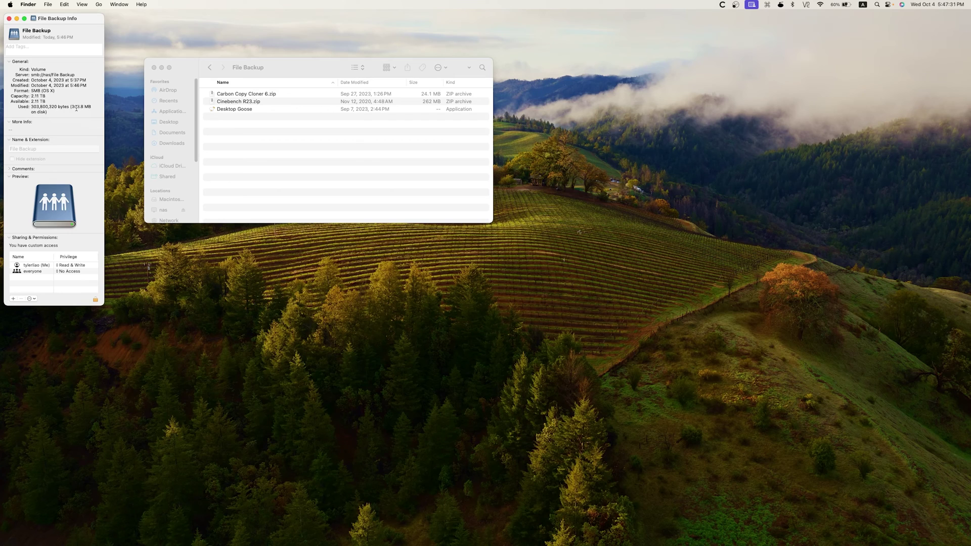
pyautogui.click(9, 18)
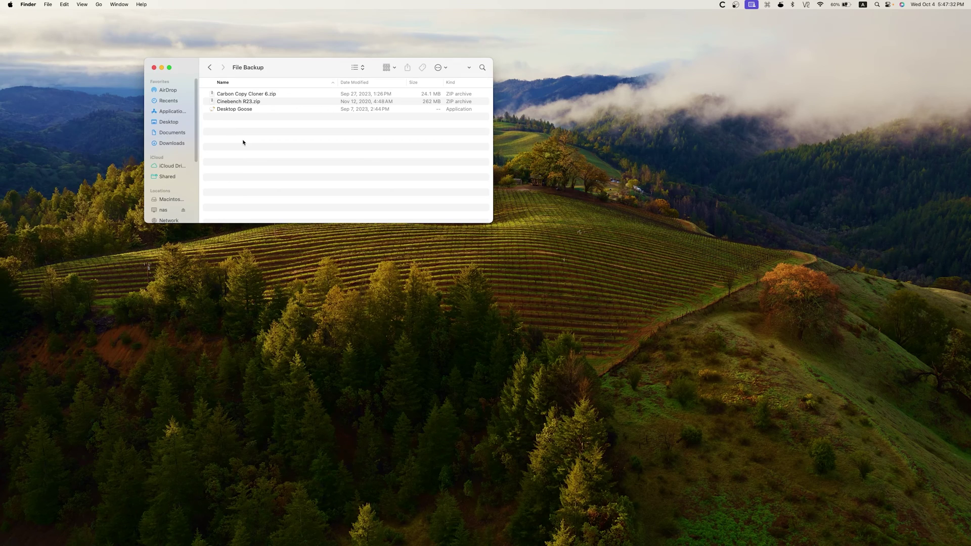
pyautogui.click(239, 109)
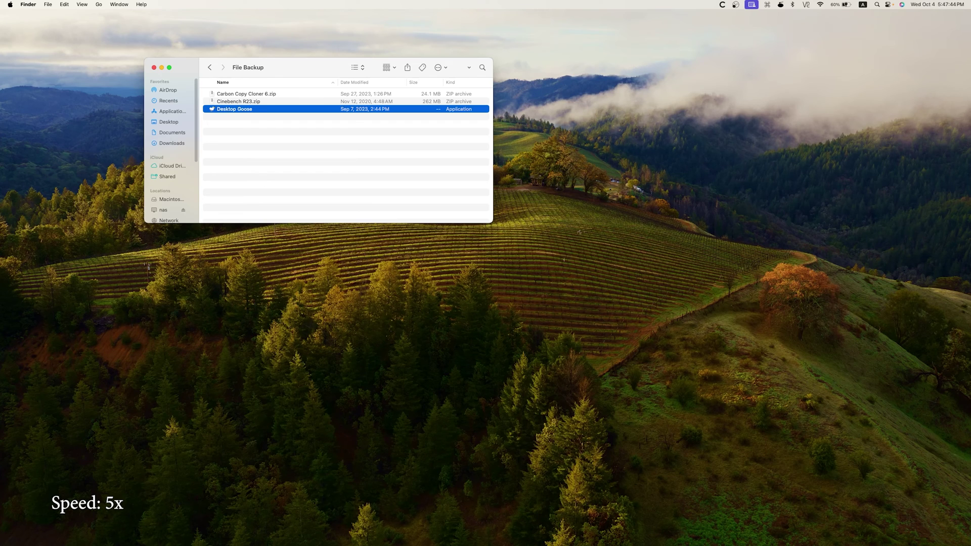
# - Unzip Carbon Copy Cloner 6.zip in File Backup and bring Desktop Goose's settings forward
pyautogui.click(243, 143)
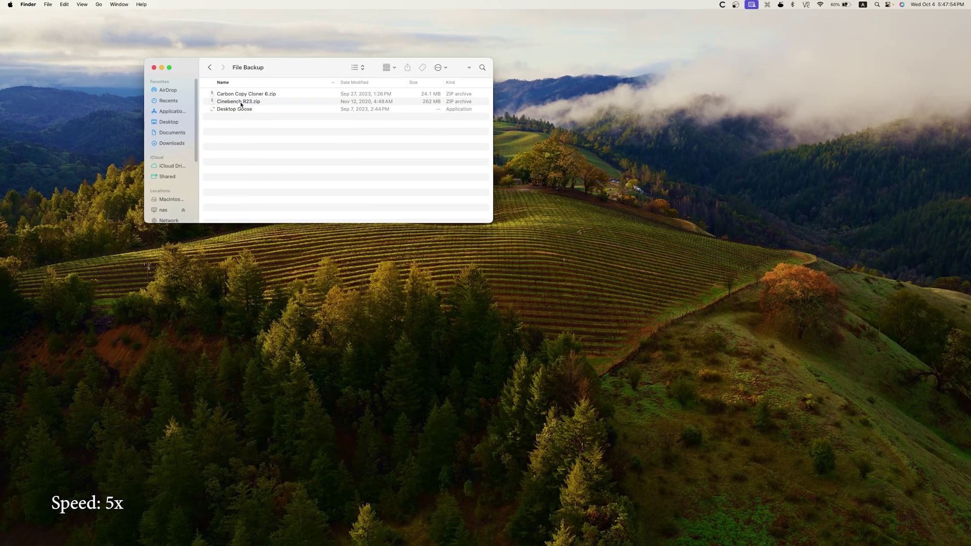
pyautogui.doubleClick(243, 94)
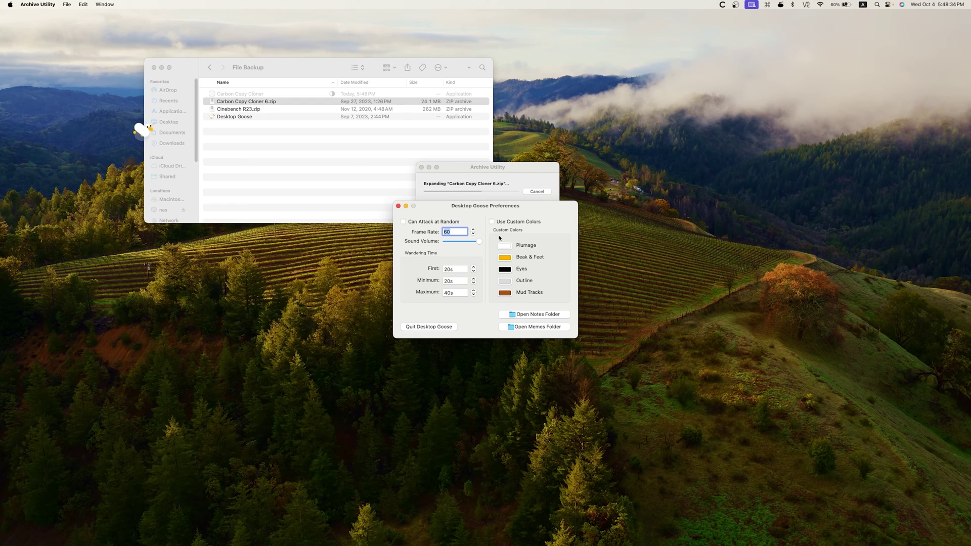
pyautogui.click(493, 179)
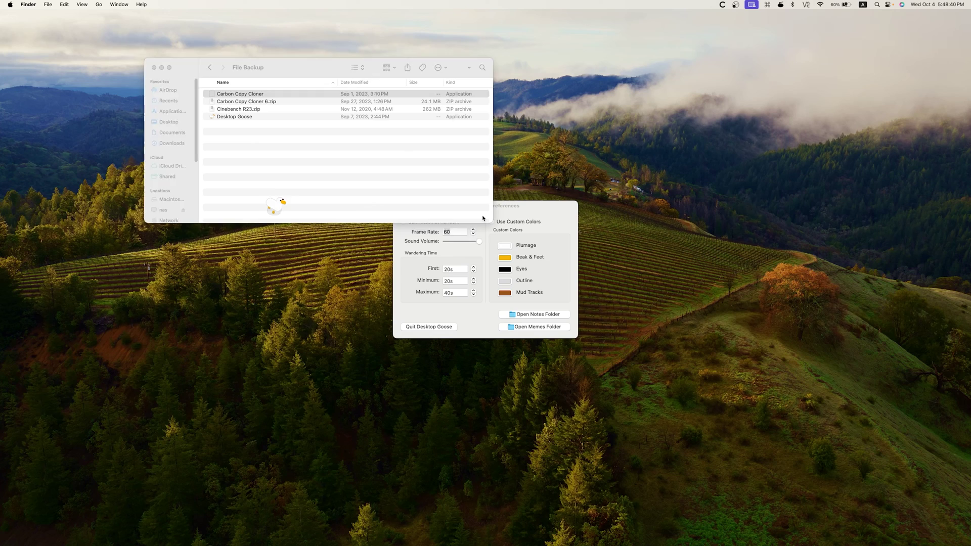
pyautogui.click(531, 212)
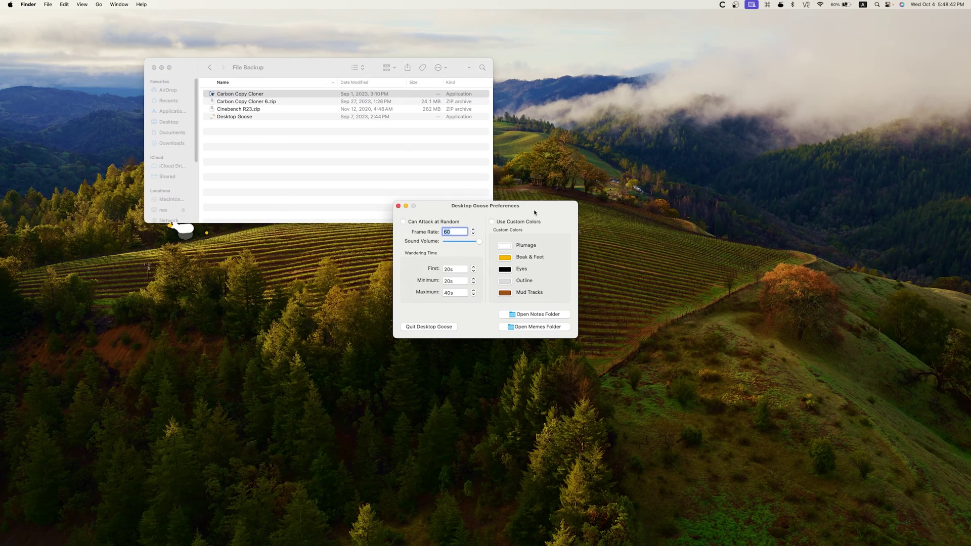